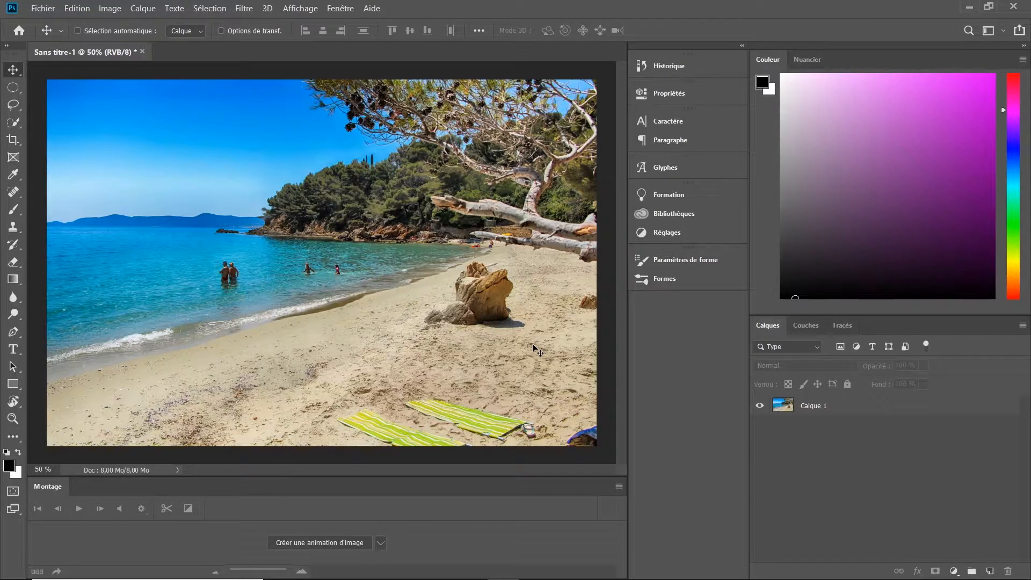
Activate the Clone Stamp tool on layer Calque 1 for retouching the couple standing in the water
{"action": "left_click", "coordinate": [14, 232]}
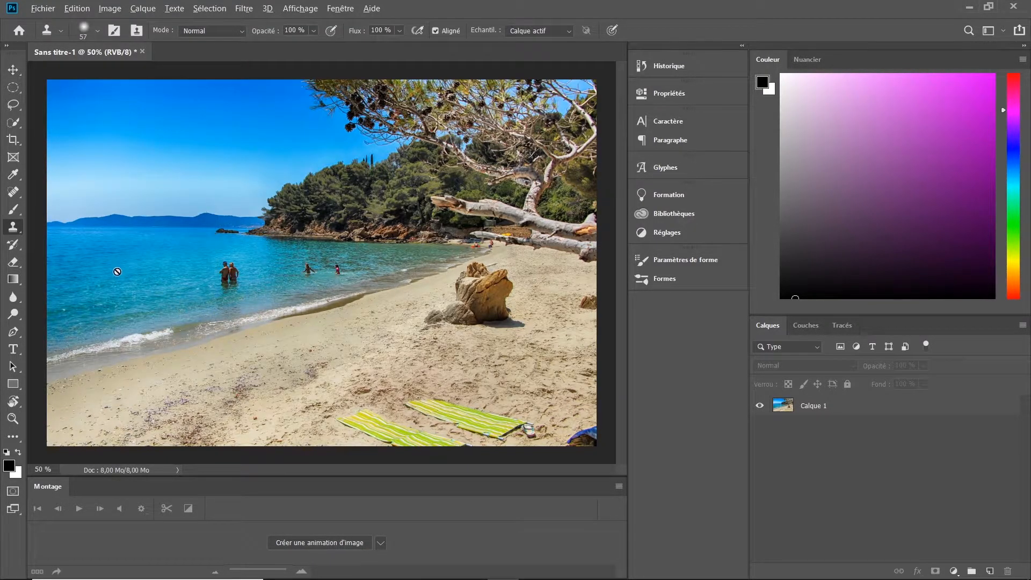
{"action": "scroll", "coordinate": [131, 273], "scroll_direction": "up", "scroll_amount": 5}
{"action": "left_click", "coordinate": [806, 407]}
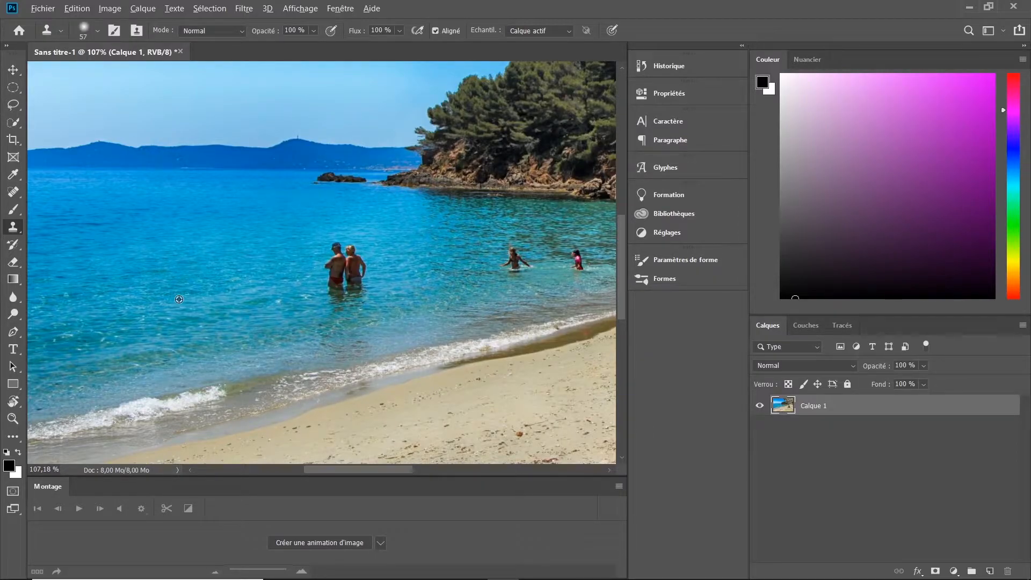
{"action": "scroll", "coordinate": [264, 304], "scroll_direction": "up", "scroll_amount": 4}
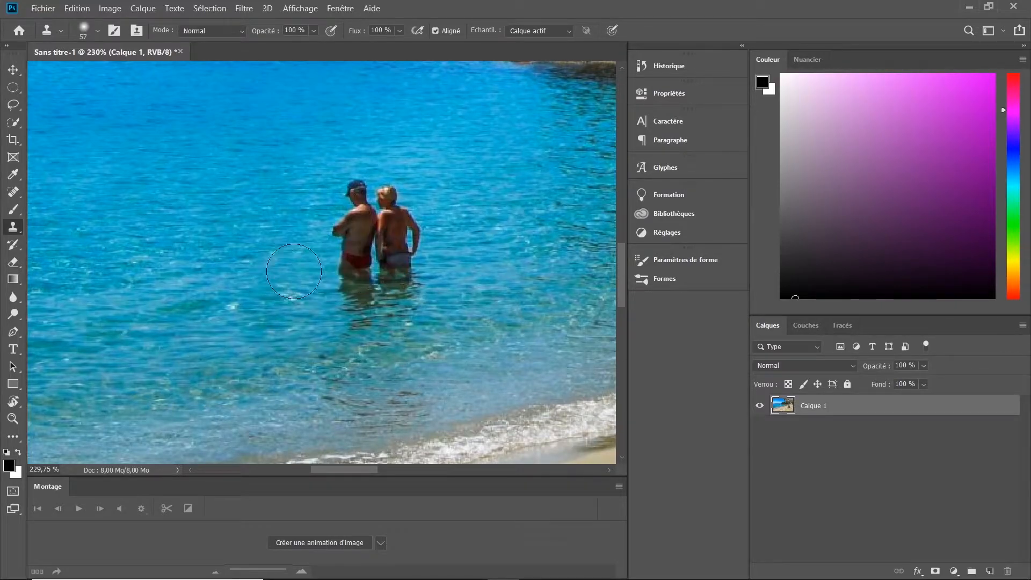
Try cloning water sampled right beside the couple over them, and undo the strokes
{"action": "left_click", "coordinate": [283, 278], "text": "alt"}
{"action": "left_click_drag", "start_coordinate": [320, 275], "coordinate": [449, 273]}
{"action": "key", "text": "ctrl+z"}
{"action": "key", "text": "ctrl+z"}
{"action": "key", "text": "ctrl+z"}
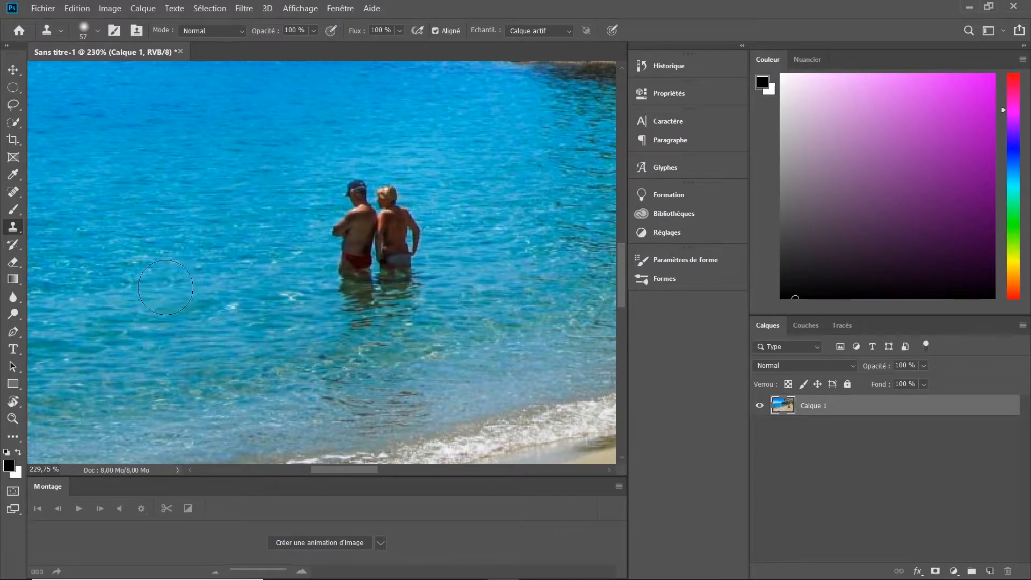
Remove the couple by cloning water sampled well away from them, near the left side of the sea
{"action": "scroll", "coordinate": [156, 285], "scroll_direction": "down", "scroll_amount": 1}
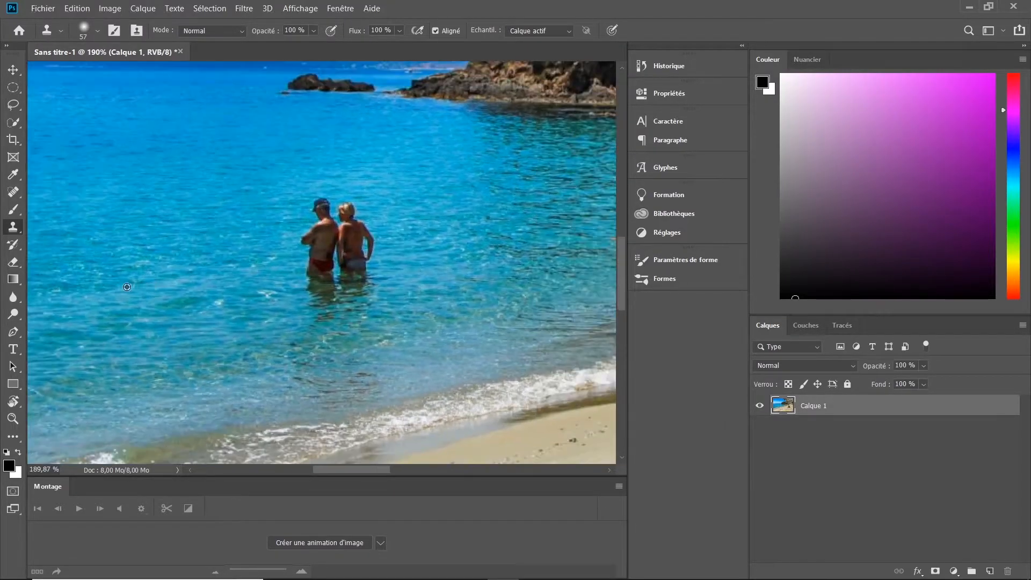
{"action": "left_click", "coordinate": [61, 291], "text": "alt"}
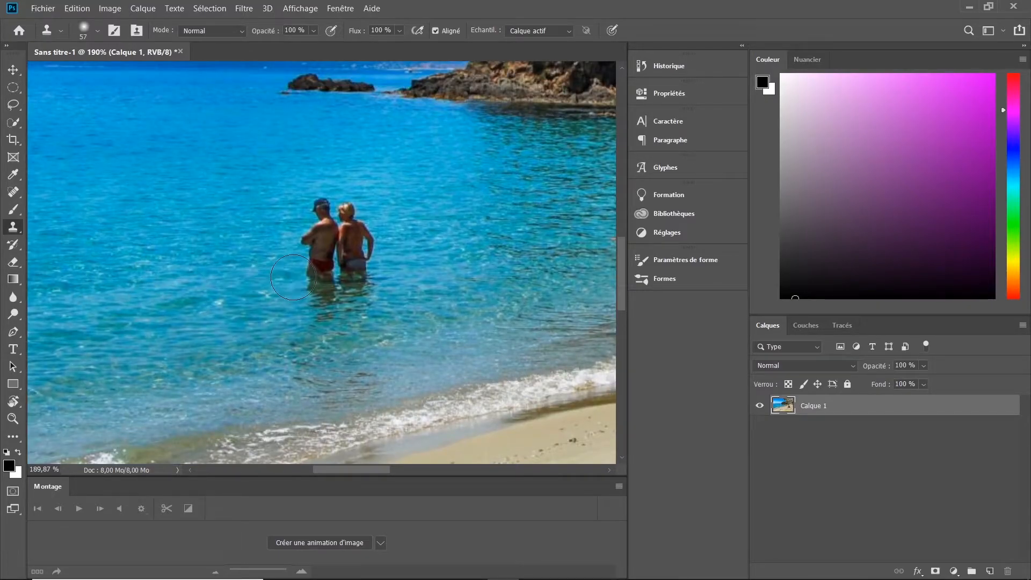
{"action": "mouse_move", "coordinate": [312, 285]}
{"action": "left_mouse_down"}
{"action": "mouse_move", "coordinate": [286, 287]}
{"action": "mouse_move", "coordinate": [333, 274]}
{"action": "mouse_move", "coordinate": [263, 279]}
{"action": "mouse_move", "coordinate": [370, 263]}
{"action": "mouse_move", "coordinate": [296, 301]}
{"action": "mouse_move", "coordinate": [360, 293]}
{"action": "mouse_move", "coordinate": [330, 306]}
{"action": "mouse_move", "coordinate": [322, 268]}
{"action": "mouse_move", "coordinate": [349, 241]}
{"action": "mouse_move", "coordinate": [312, 226]}
{"action": "mouse_move", "coordinate": [365, 226]}
{"action": "mouse_move", "coordinate": [324, 271]}
{"action": "left_mouse_up"}
{"action": "scroll", "coordinate": [323, 271], "scroll_direction": "down", "scroll_amount": 5}
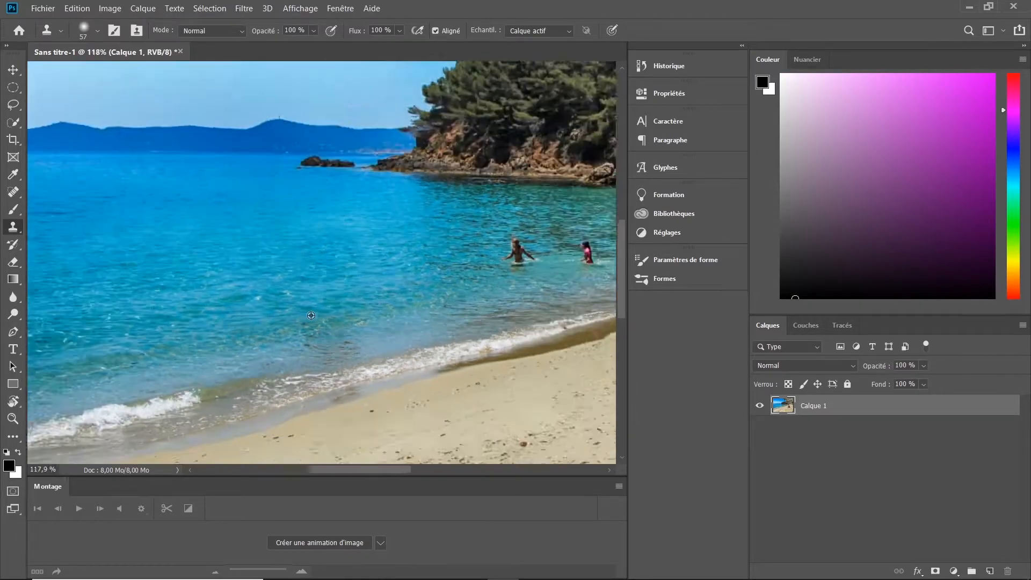
{"action": "scroll", "coordinate": [313, 323], "scroll_direction": "up", "scroll_amount": 5}
{"action": "scroll", "coordinate": [295, 381], "scroll_direction": "up", "scroll_amount": 2}
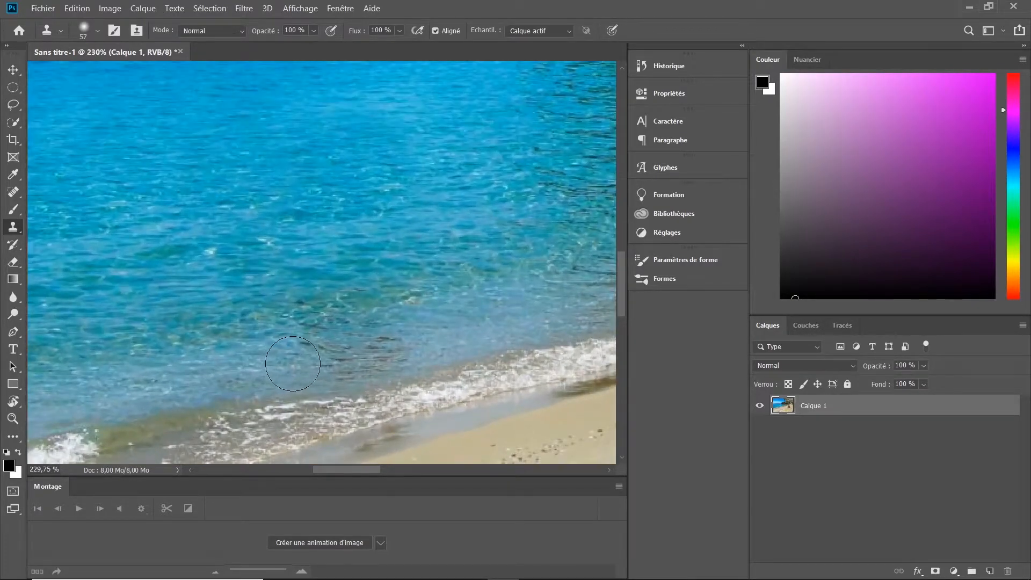
{"action": "scroll", "coordinate": [419, 328], "scroll_direction": "down", "scroll_amount": 10}
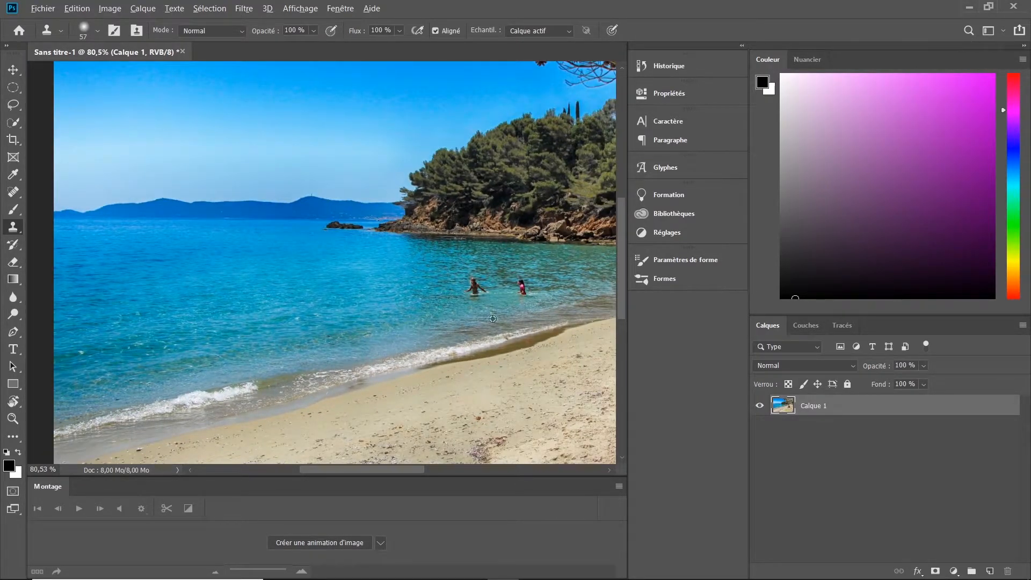
Select the two remaining bathers and the water around them with Quick Selection, subtracting the excess area near the shoreline
{"action": "scroll", "coordinate": [457, 312], "scroll_direction": "up", "scroll_amount": 1}
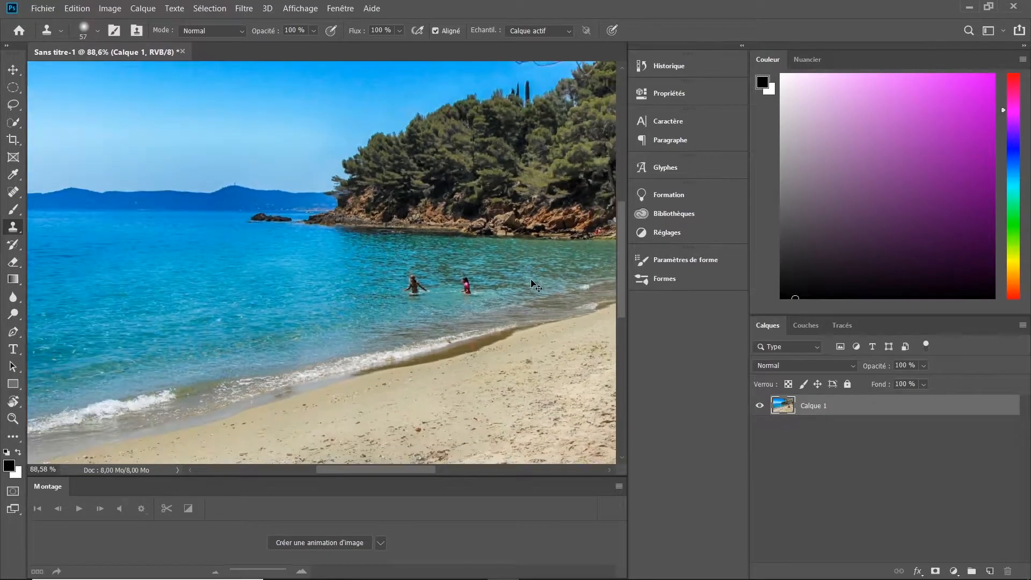
{"action": "scroll", "coordinate": [531, 279], "scroll_direction": "up", "scroll_amount": 1}
{"action": "scroll", "coordinate": [541, 264], "scroll_direction": "up", "scroll_amount": 1}
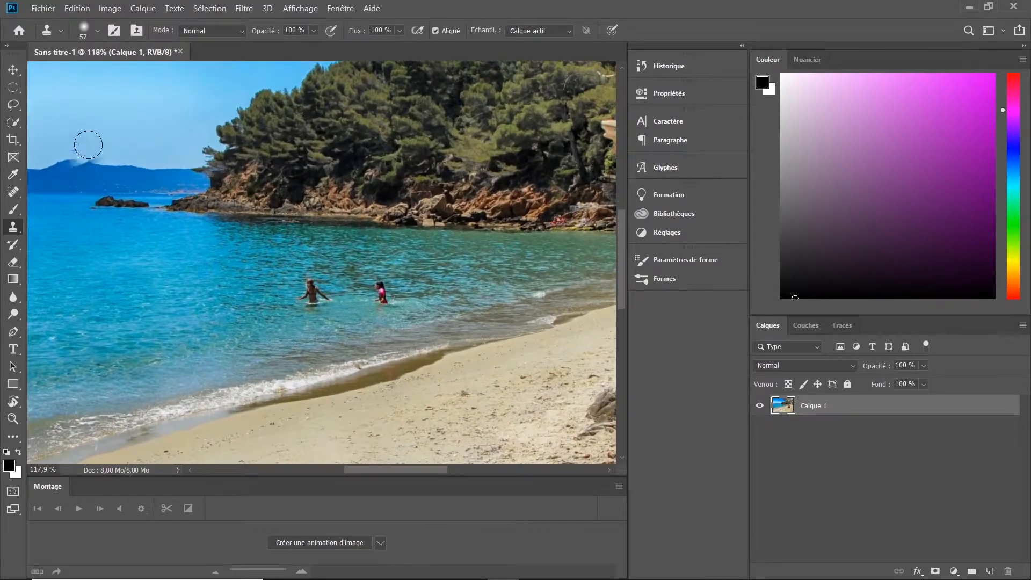
{"action": "left_click", "coordinate": [13, 123]}
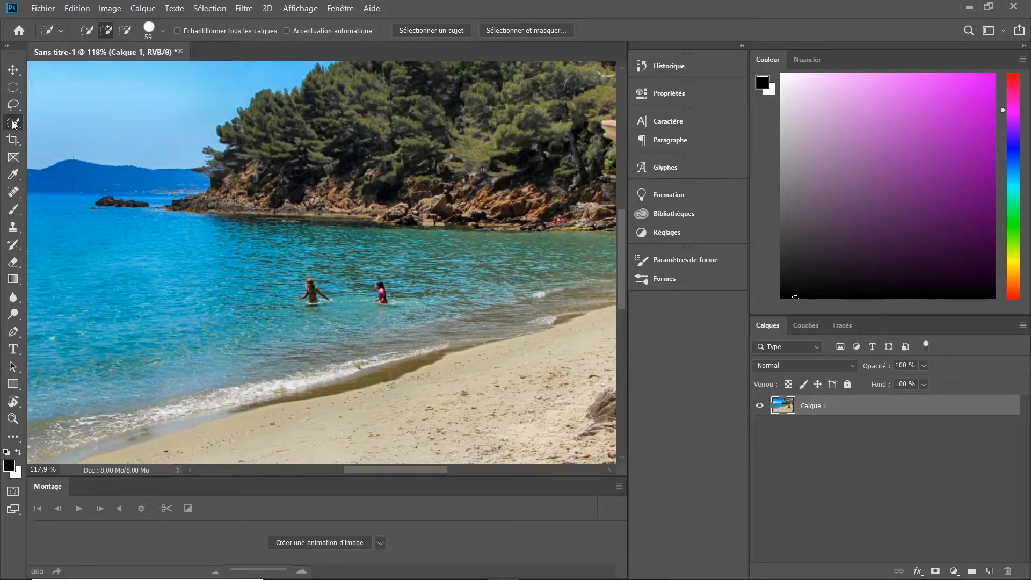
{"action": "mouse_move", "coordinate": [309, 298]}
{"action": "left_mouse_down"}
{"action": "mouse_move", "coordinate": [300, 306]}
{"action": "mouse_move", "coordinate": [314, 290]}
{"action": "mouse_move", "coordinate": [401, 298]}
{"action": "mouse_move", "coordinate": [360, 302]}
{"action": "mouse_move", "coordinate": [322, 335]}
{"action": "mouse_move", "coordinate": [285, 317]}
{"action": "left_mouse_up"}
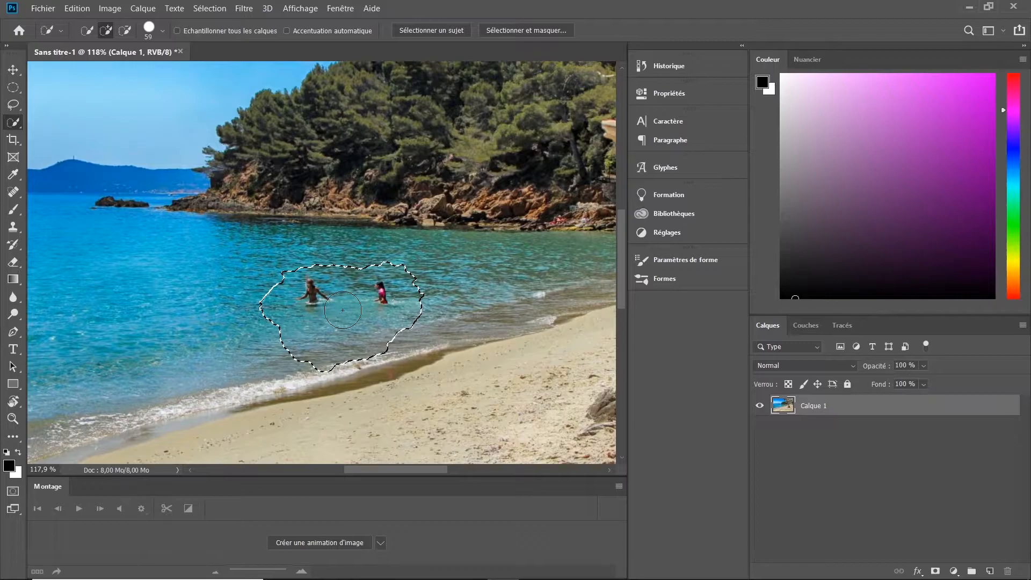
{"action": "mouse_move", "coordinate": [296, 361]}
{"action": "left_mouse_down", "text": "alt"}
{"action": "mouse_move", "coordinate": [405, 336]}
{"action": "mouse_move", "coordinate": [287, 355]}
{"action": "left_mouse_up", "text": "alt"}
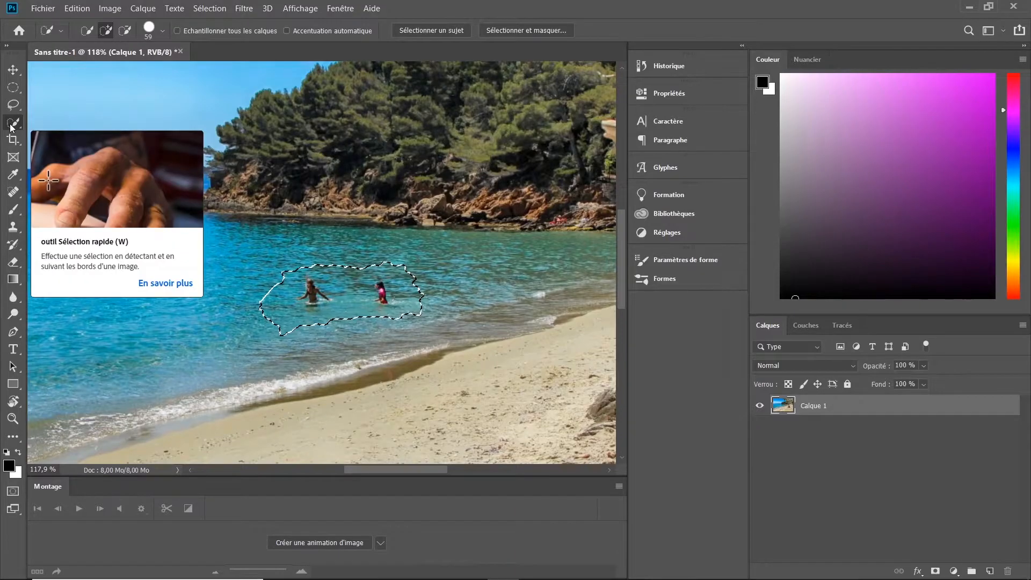
Replace the selected bathers using Content-Aware Fill with output to a new layer, and clear the selection
{"action": "left_click", "coordinate": [79, 10]}
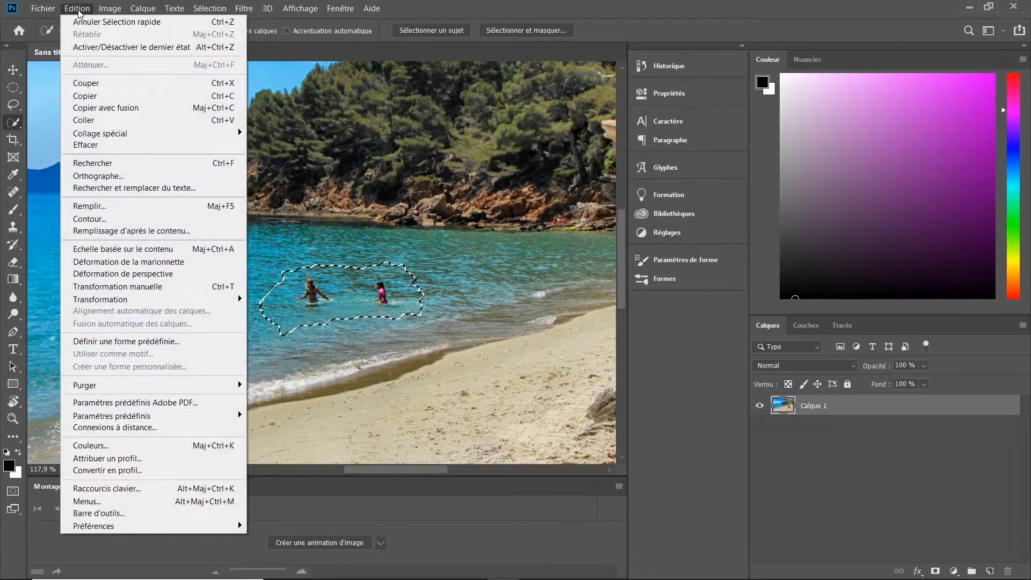
{"action": "left_click", "coordinate": [128, 233]}
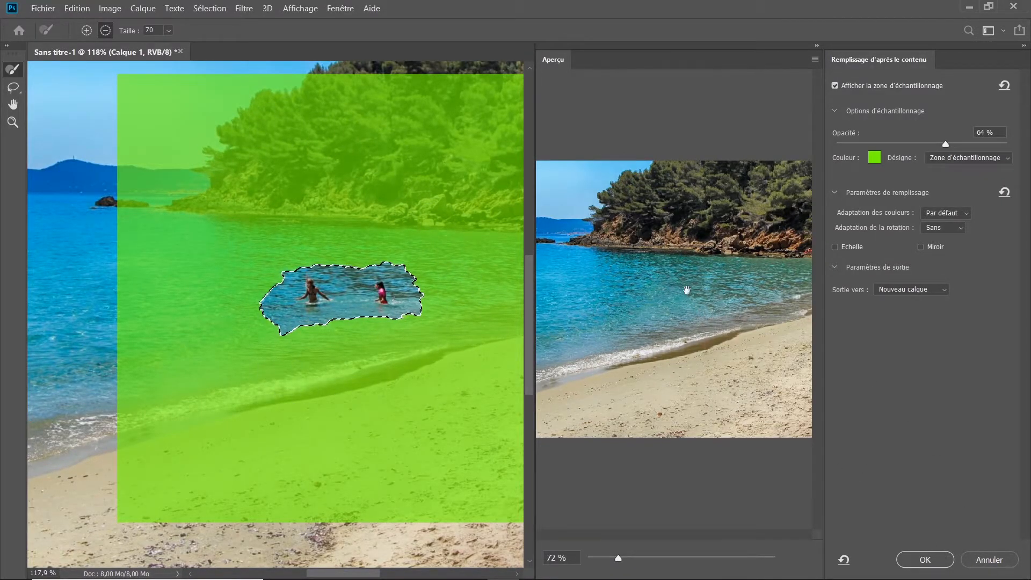
{"action": "left_click", "coordinate": [925, 560]}
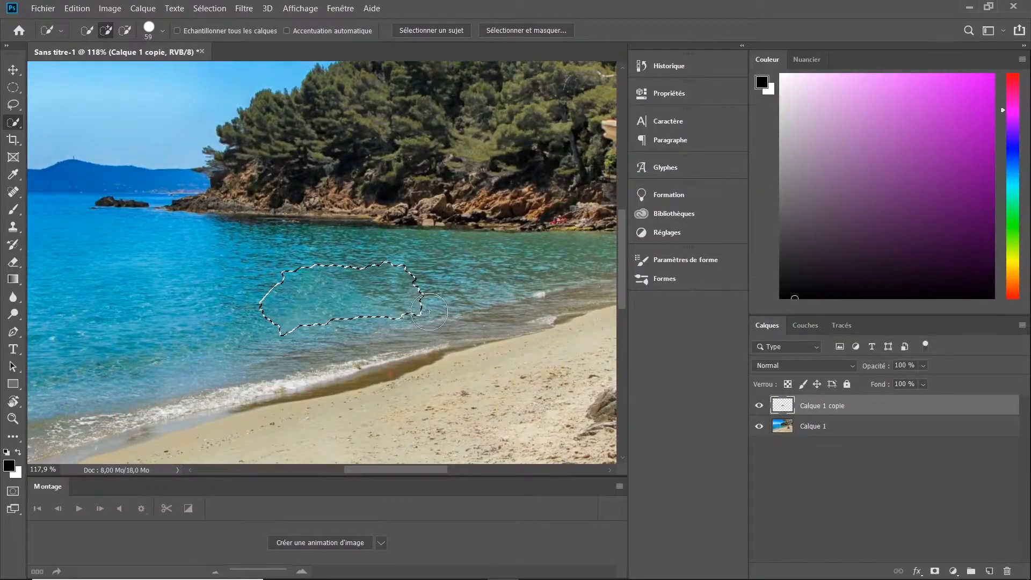
{"action": "key", "text": "ctrl+d"}
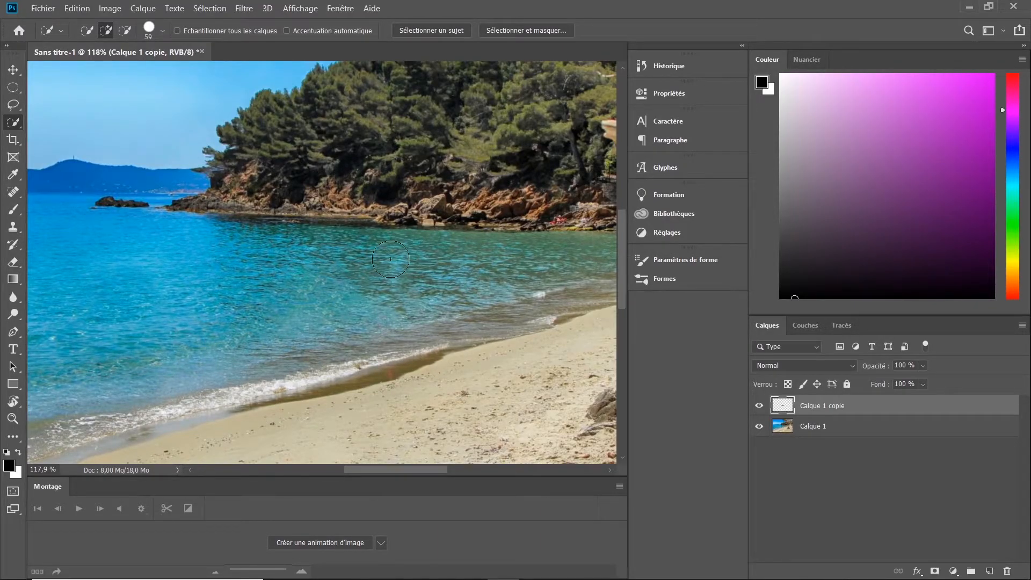
Compare the filled water area with layer Calque 1 copie hidden and shown, and examine the blend up close
{"action": "key", "text": "alt"}
{"action": "scroll", "coordinate": [347, 278], "scroll_direction": "down", "scroll_amount": 3}
{"action": "scroll", "coordinate": [347, 277], "scroll_direction": "up", "scroll_amount": 1}
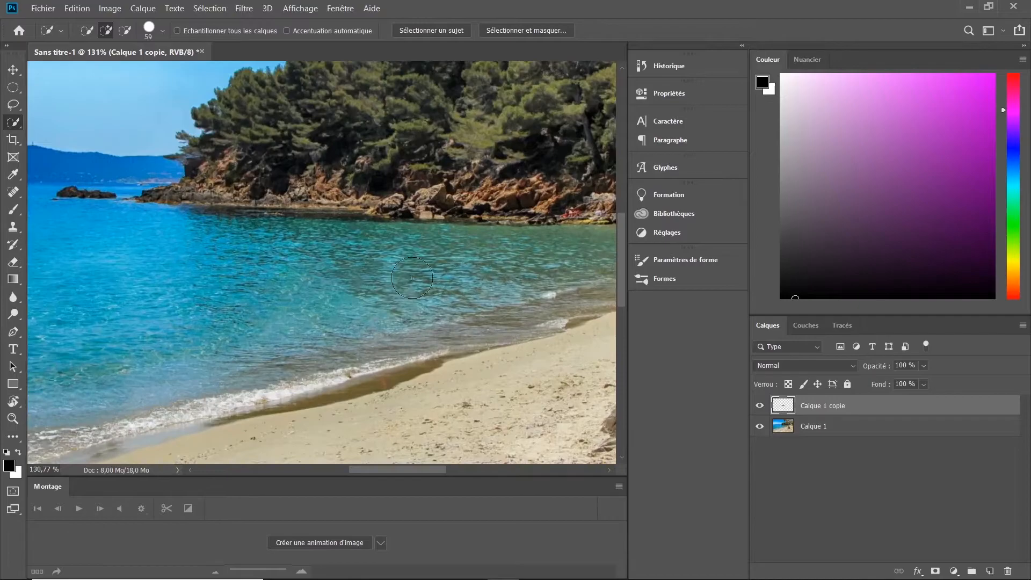
{"action": "scroll", "coordinate": [376, 281], "scroll_direction": "down", "scroll_amount": 1}
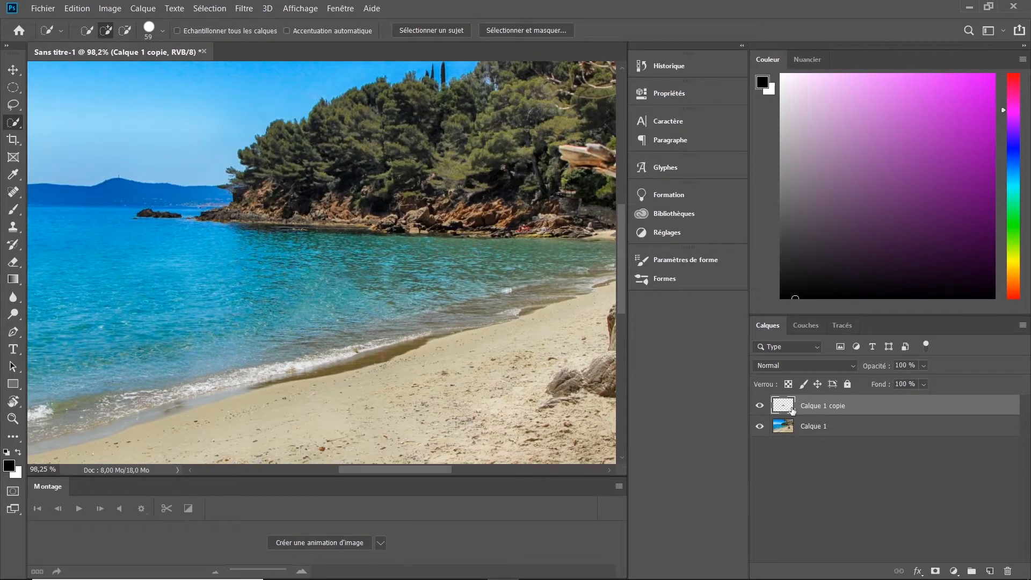
{"action": "left_click", "coordinate": [759, 406]}
{"action": "left_click", "coordinate": [759, 406]}
{"action": "left_click", "coordinate": [761, 407]}
{"action": "left_click", "coordinate": [761, 407]}
{"action": "scroll", "coordinate": [408, 301], "scroll_direction": "up", "scroll_amount": 2}
{"action": "scroll", "coordinate": [408, 300], "scroll_direction": "up", "scroll_amount": 5}
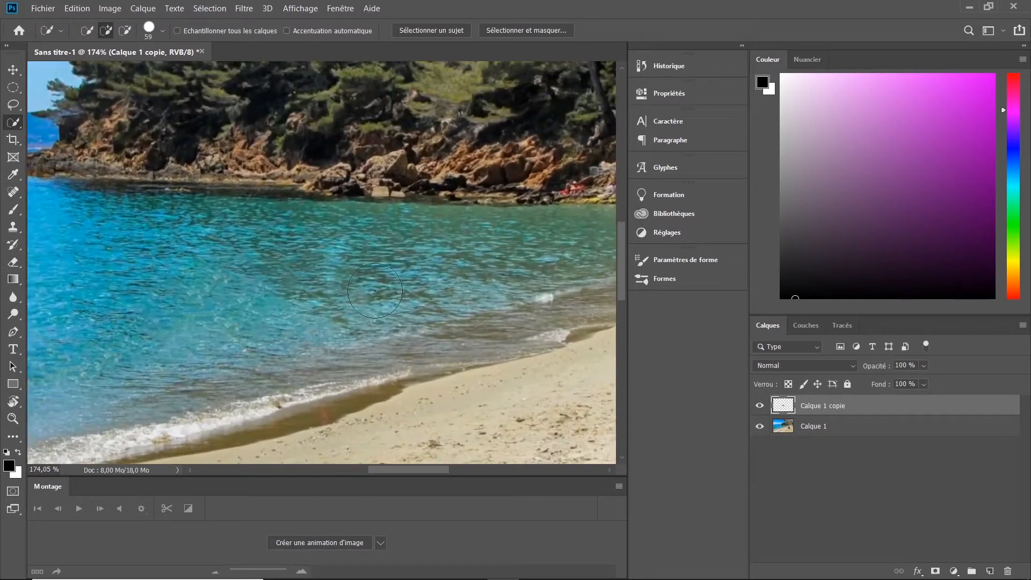
{"action": "scroll", "coordinate": [507, 362], "scroll_direction": "down", "scroll_amount": 6}
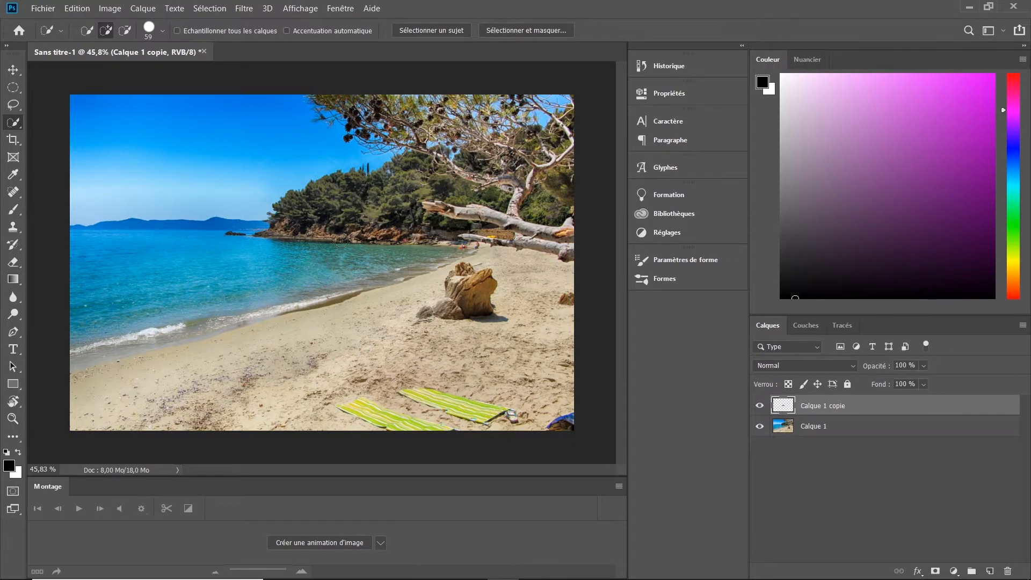
Select the large beach rock and its shadow on layer Calque 1 with Quick Selection, trimming the excess above and evening the lower edge
{"action": "scroll", "coordinate": [563, 319], "scroll_direction": "up", "scroll_amount": 2}
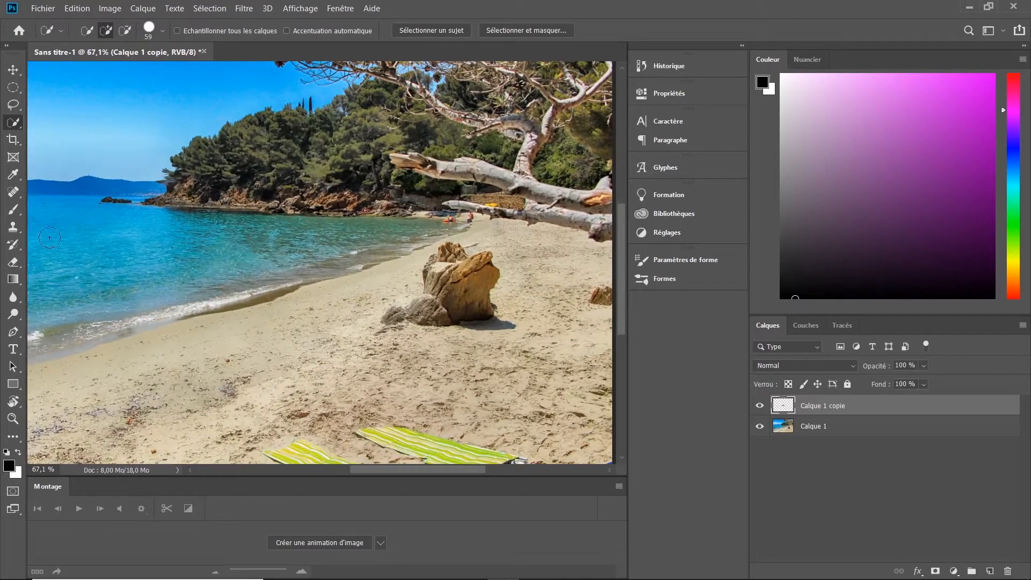
{"action": "left_click", "coordinate": [853, 429]}
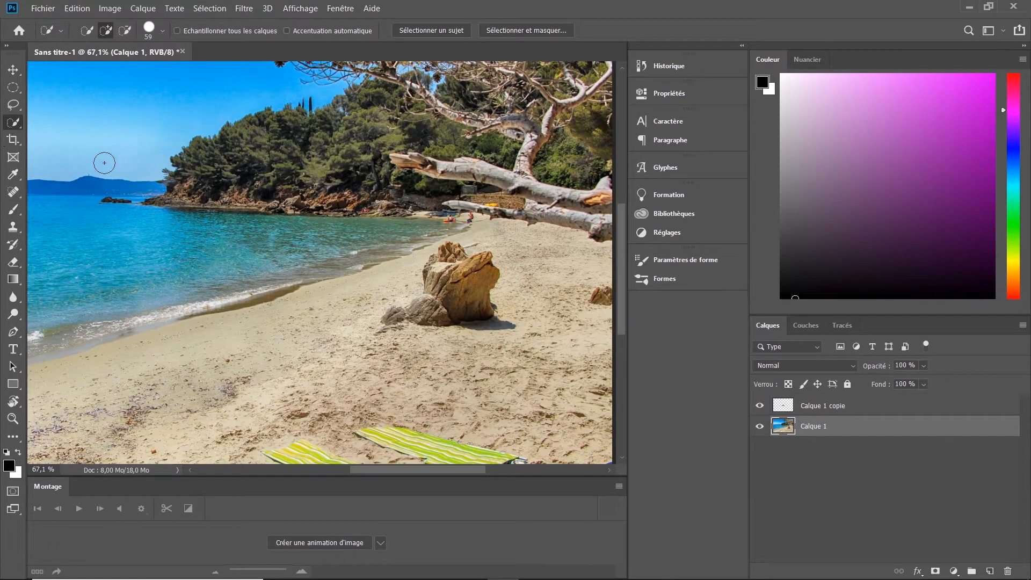
{"action": "scroll", "coordinate": [560, 313], "scroll_direction": "right", "scroll_amount": 2}
{"action": "mouse_move", "coordinate": [466, 317]}
{"action": "left_mouse_down"}
{"action": "mouse_move", "coordinate": [342, 320]}
{"action": "mouse_move", "coordinate": [433, 265]}
{"action": "mouse_move", "coordinate": [385, 257]}
{"action": "mouse_move", "coordinate": [339, 274]}
{"action": "mouse_move", "coordinate": [391, 248]}
{"action": "mouse_move", "coordinate": [413, 253]}
{"action": "left_mouse_up"}
{"action": "mouse_move", "coordinate": [486, 260]}
{"action": "left_mouse_down"}
{"action": "mouse_move", "coordinate": [561, 310]}
{"action": "mouse_move", "coordinate": [529, 355]}
{"action": "left_mouse_up"}
{"action": "key", "text": "alt"}
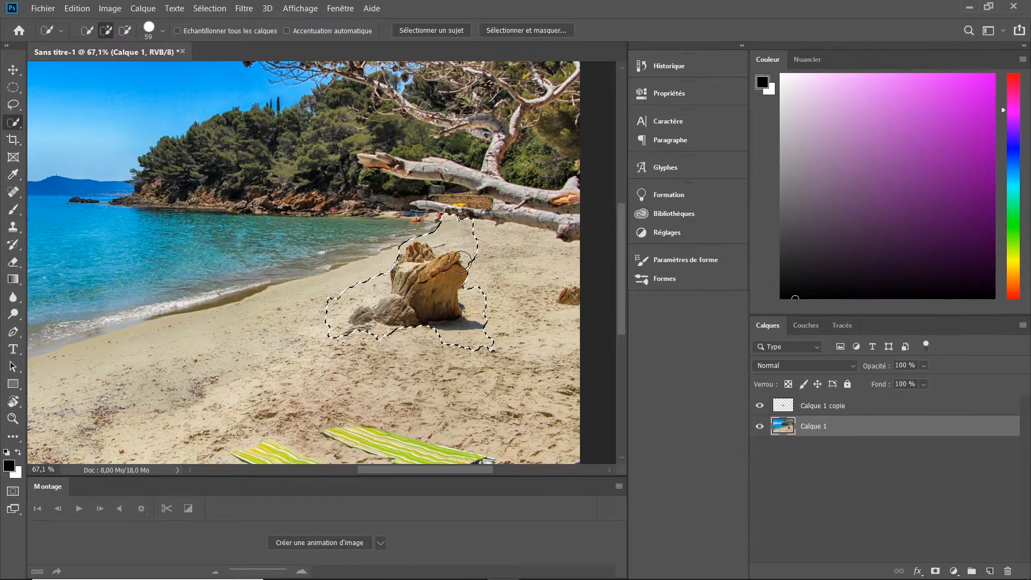
{"action": "left_click", "coordinate": [460, 227], "text": "alt"}
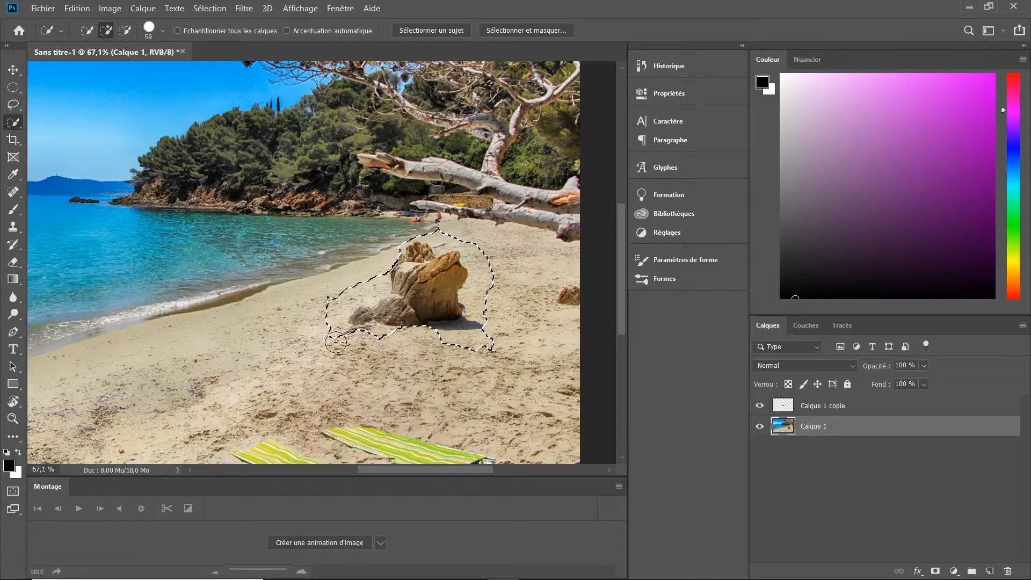
{"action": "key", "text": "alt"}
{"action": "left_click_drag", "start_coordinate": [333, 341], "coordinate": [435, 354]}
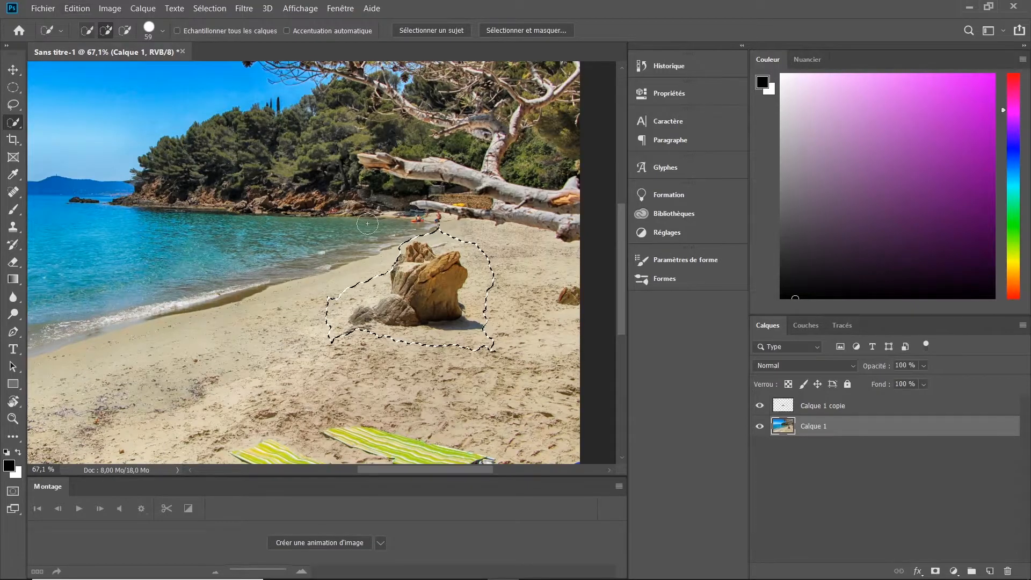
Replace the selected rock with sand using Content-Aware Fill on a new layer, and clear the selection
{"action": "left_click", "coordinate": [74, 10]}
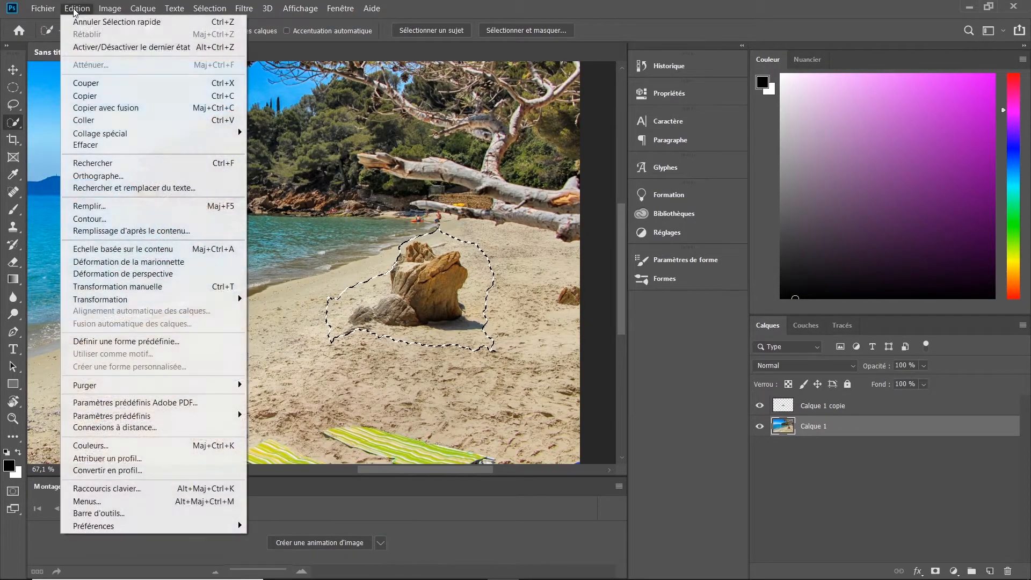
{"action": "left_click", "coordinate": [123, 232]}
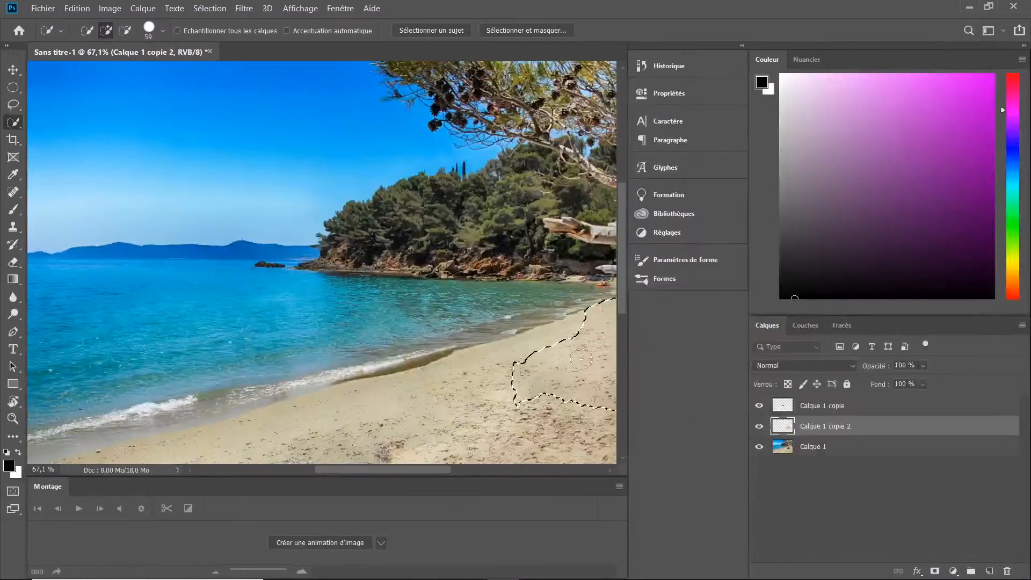
{"action": "scroll", "coordinate": [529, 359], "scroll_direction": "right", "scroll_amount": 5}
{"action": "scroll", "coordinate": [514, 367], "scroll_direction": "up", "scroll_amount": 3}
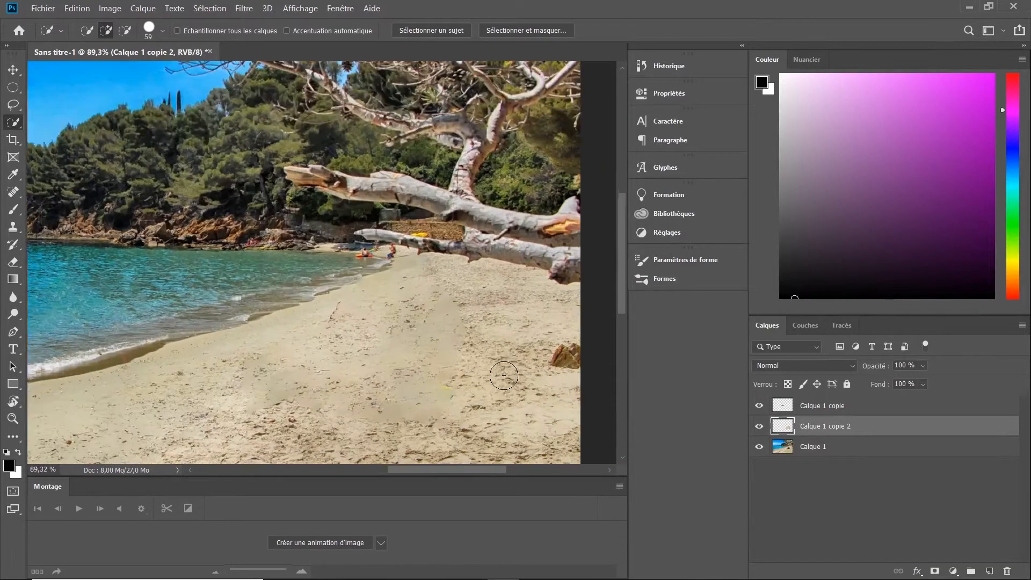
Clone Stamp sand sampled from layer Calque 1 over the yellow spot and smooth right edge of the fill on layer Calque 1 copie 2
{"action": "left_click", "coordinate": [821, 454]}
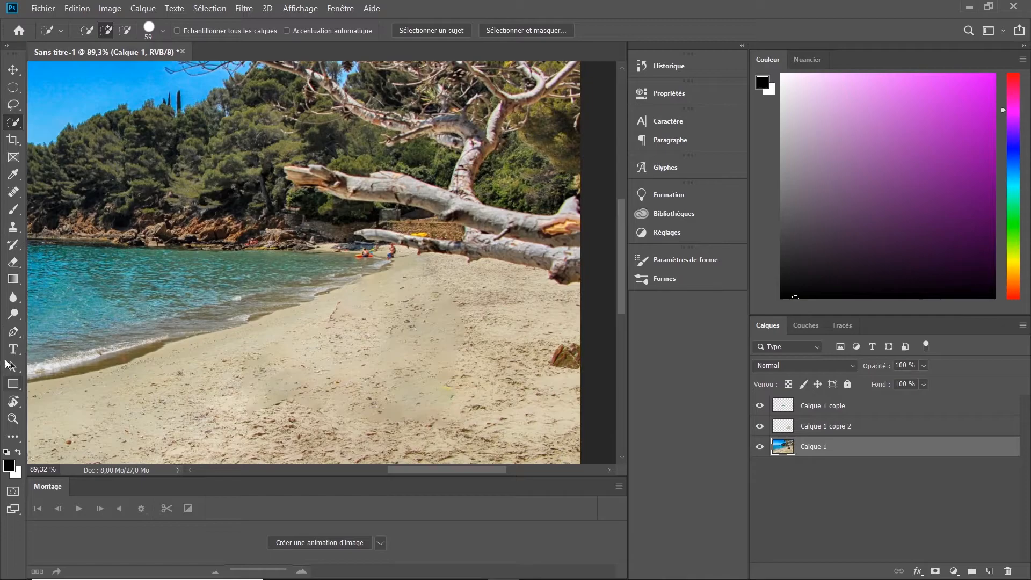
{"action": "left_click", "coordinate": [13, 227]}
{"action": "scroll", "coordinate": [567, 405], "scroll_direction": "up", "scroll_amount": 2}
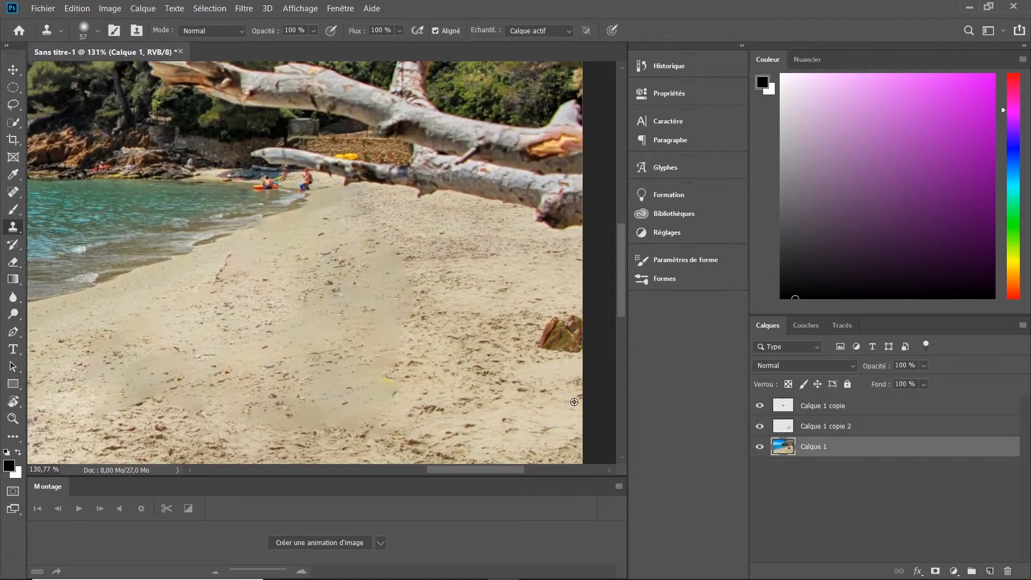
{"action": "left_click", "coordinate": [818, 431]}
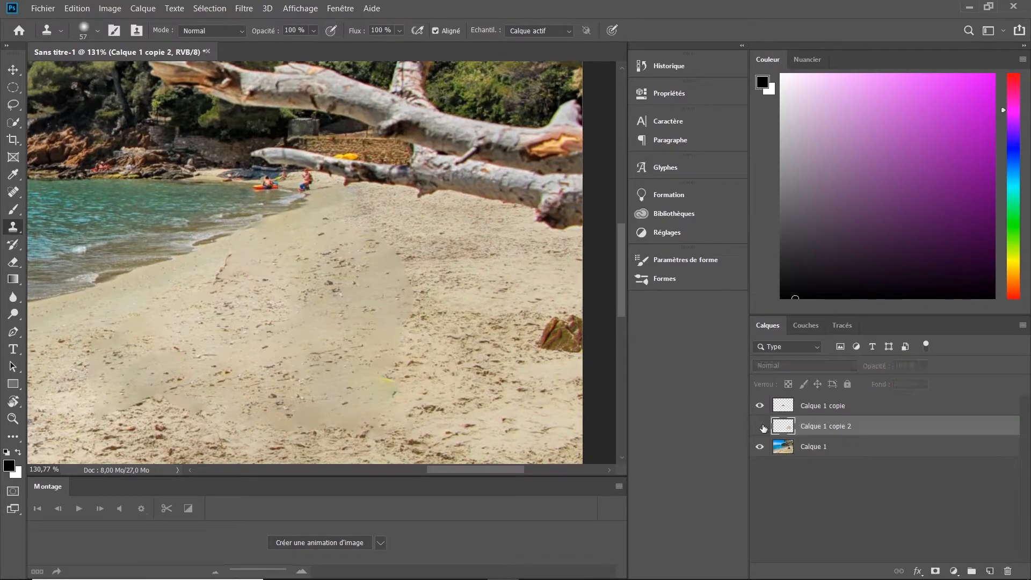
{"action": "left_click", "coordinate": [760, 426]}
{"action": "left_click", "coordinate": [760, 426]}
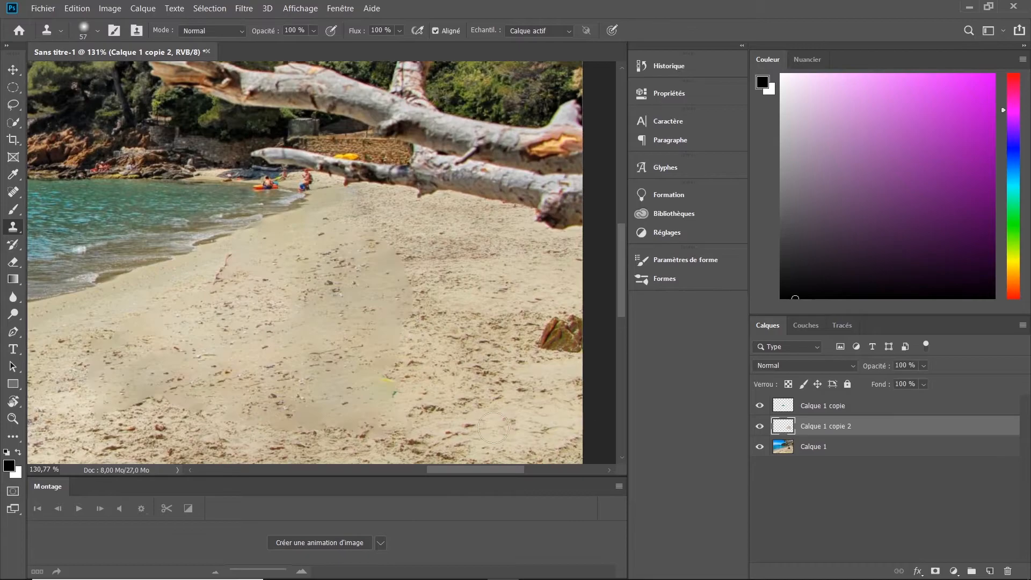
{"action": "mouse_move", "coordinate": [419, 419]}
{"action": "left_mouse_down"}
{"action": "mouse_move", "coordinate": [395, 417]}
{"action": "mouse_move", "coordinate": [421, 405]}
{"action": "mouse_move", "coordinate": [392, 401]}
{"action": "mouse_move", "coordinate": [415, 358]}
{"action": "mouse_move", "coordinate": [401, 349]}
{"action": "mouse_move", "coordinate": [432, 288]}
{"action": "mouse_move", "coordinate": [423, 275]}
{"action": "mouse_move", "coordinate": [403, 280]}
{"action": "mouse_move", "coordinate": [416, 306]}
{"action": "mouse_move", "coordinate": [397, 306]}
{"action": "mouse_move", "coordinate": [395, 263]}
{"action": "mouse_move", "coordinate": [378, 265]}
{"action": "mouse_move", "coordinate": [380, 249]}
{"action": "mouse_move", "coordinate": [357, 249]}
{"action": "left_mouse_up"}
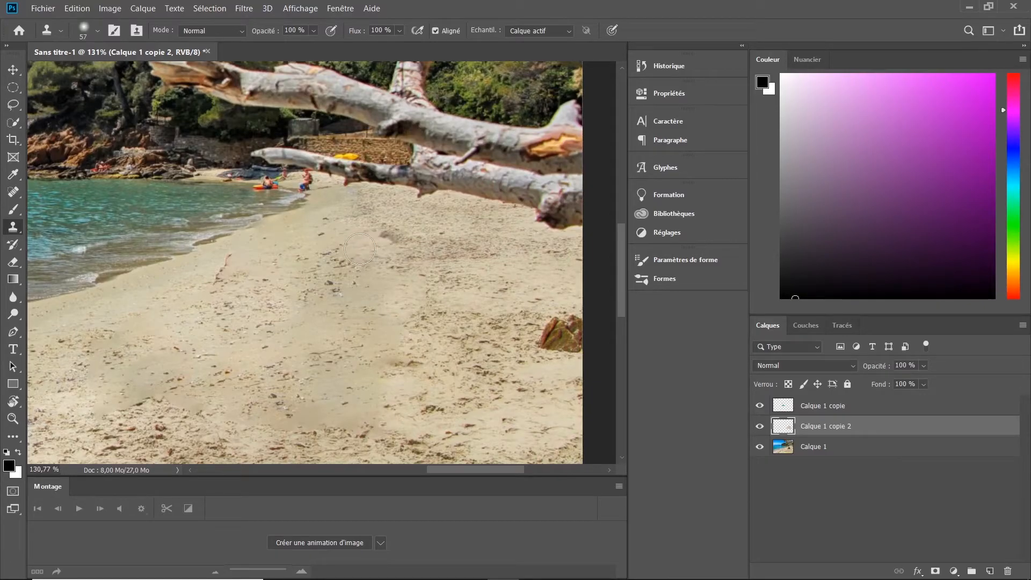
Resample sand from layer Calque 1 and clone it along the lower and left edges of the filled patch on Calque 1 copie 2
{"action": "left_click", "coordinate": [818, 454]}
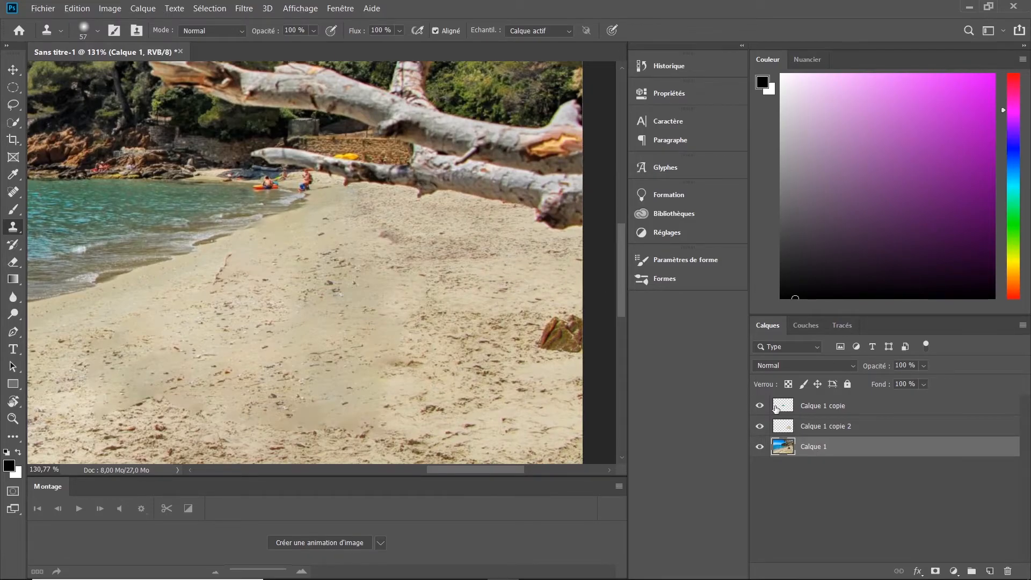
{"action": "left_click_drag", "start_coordinate": [774, 406], "coordinate": [811, 426]}
{"action": "left_click", "coordinate": [811, 426]}
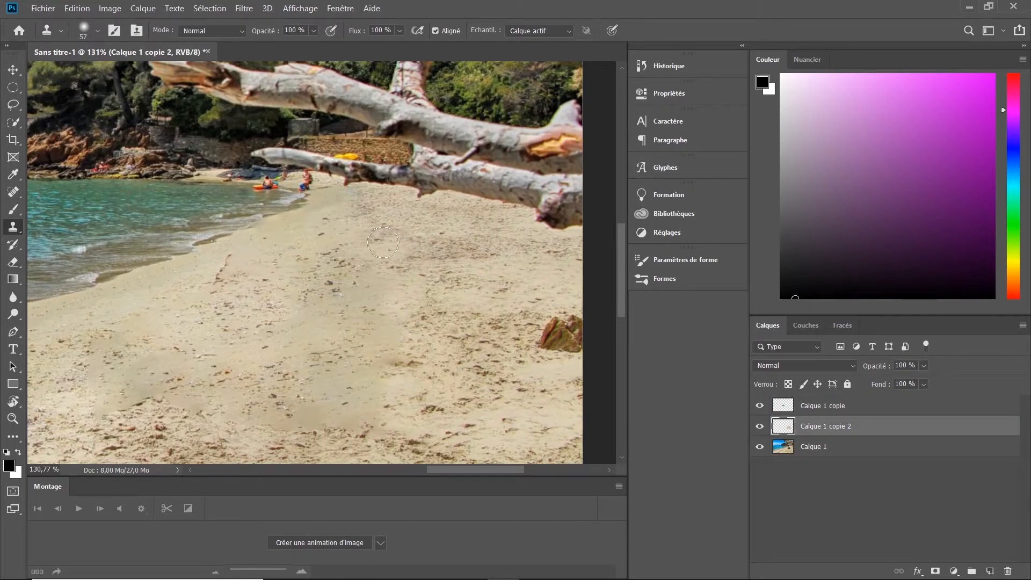
{"action": "mouse_move", "coordinate": [387, 428]}
{"action": "left_mouse_down"}
{"action": "mouse_move", "coordinate": [341, 435]}
{"action": "mouse_move", "coordinate": [148, 404]}
{"action": "mouse_move", "coordinate": [98, 416]}
{"action": "mouse_move", "coordinate": [85, 352]}
{"action": "left_mouse_up"}
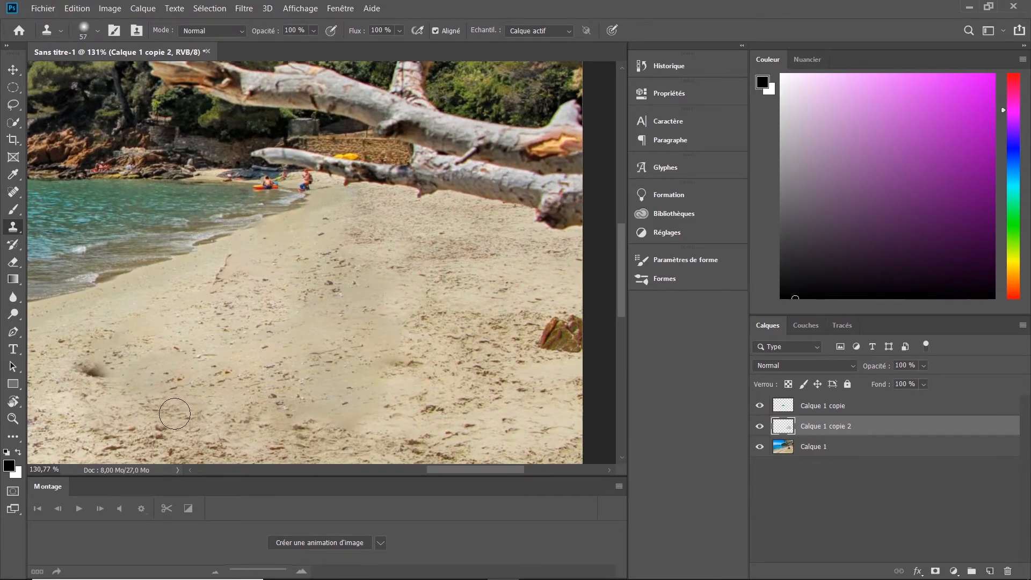
Sample clean sand from layer Calque 1 and clone over the dark smudge left of the filled patch on Calque 1 copie 2
{"action": "scroll", "coordinate": [161, 371], "scroll_direction": "down", "scroll_amount": 2}
{"action": "scroll", "coordinate": [161, 371], "scroll_direction": "left", "scroll_amount": 2}
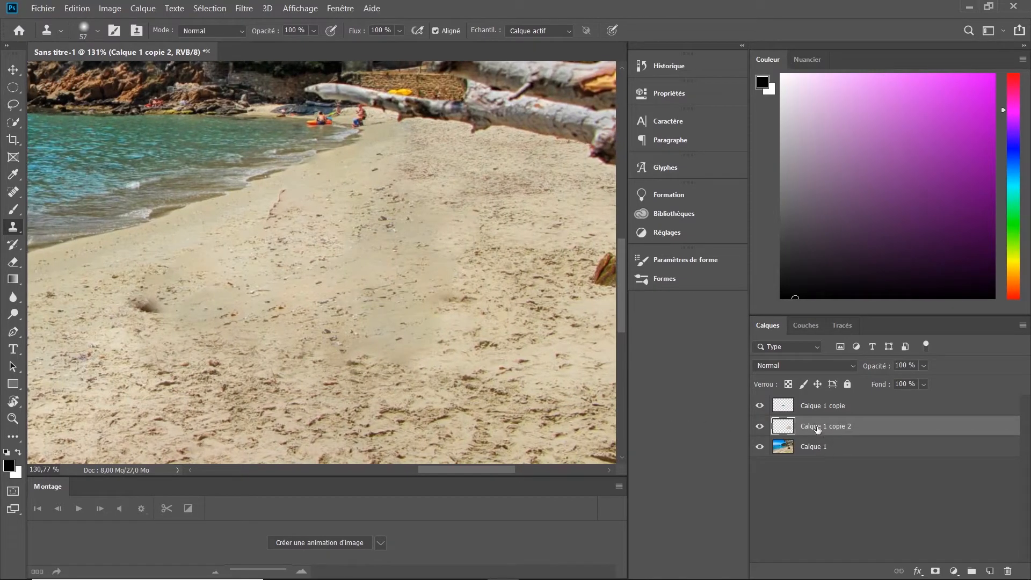
{"action": "left_click", "coordinate": [815, 448]}
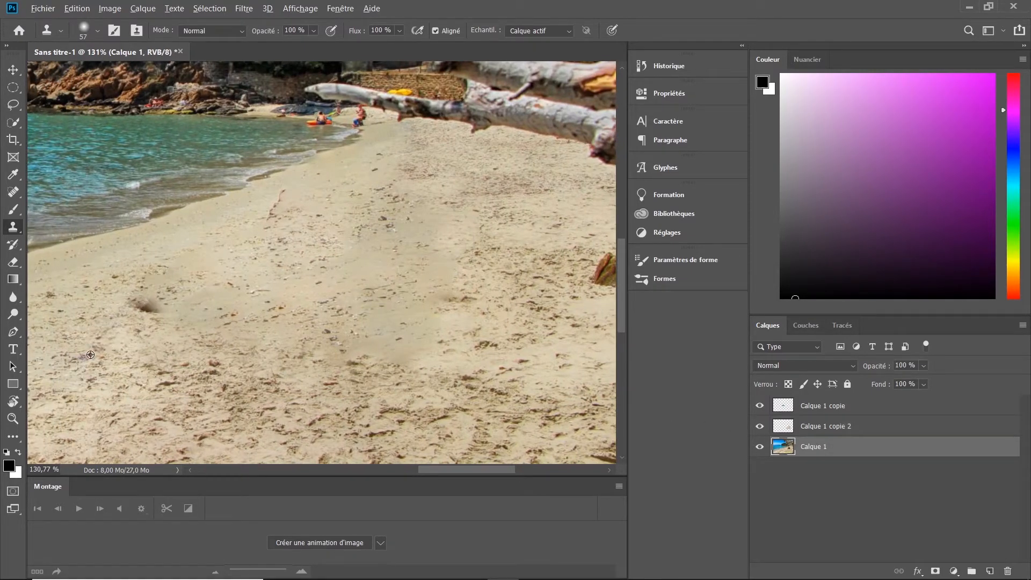
{"action": "left_click", "coordinate": [819, 430]}
{"action": "key", "text": "ctrl+0"}
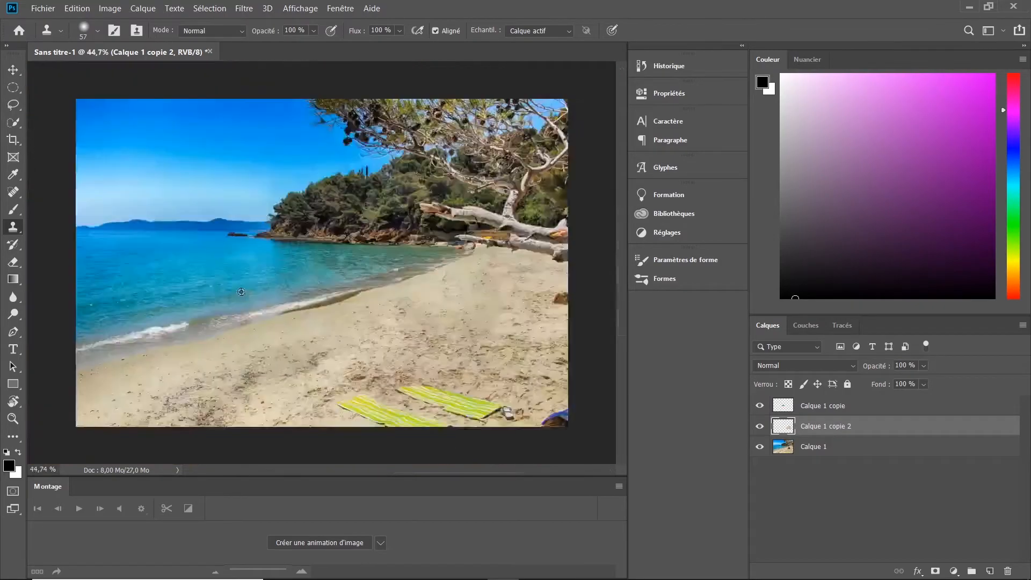